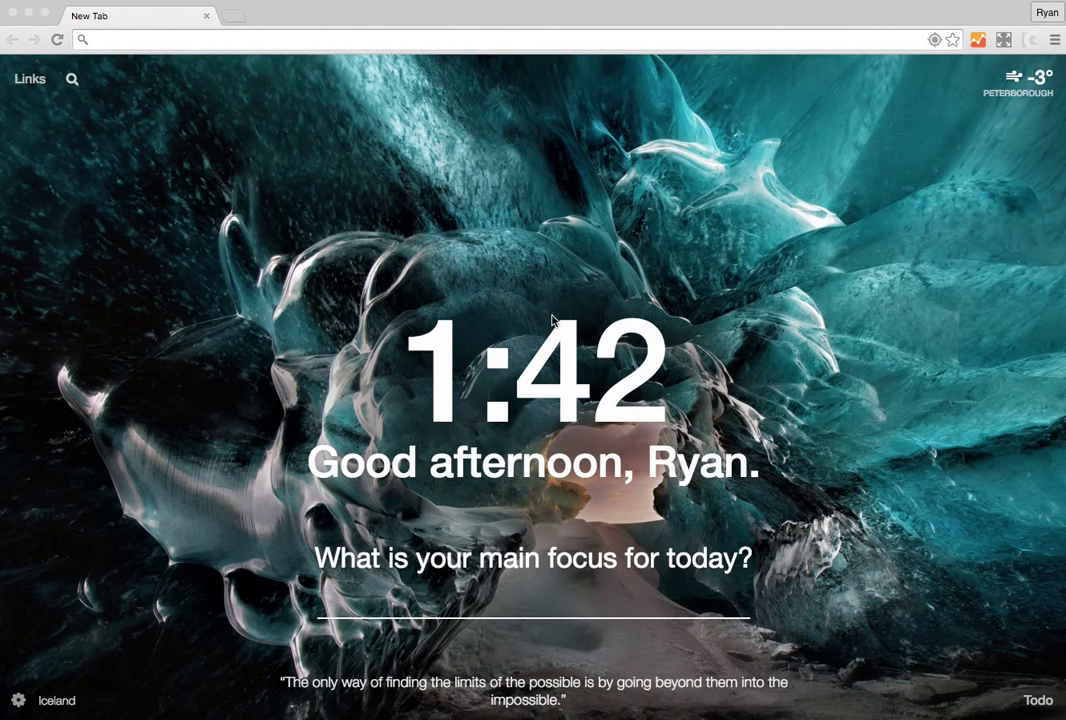
- Open the iPage web hosting site at ipage.com
{"action": "left_click", "coordinate": [168, 40]}
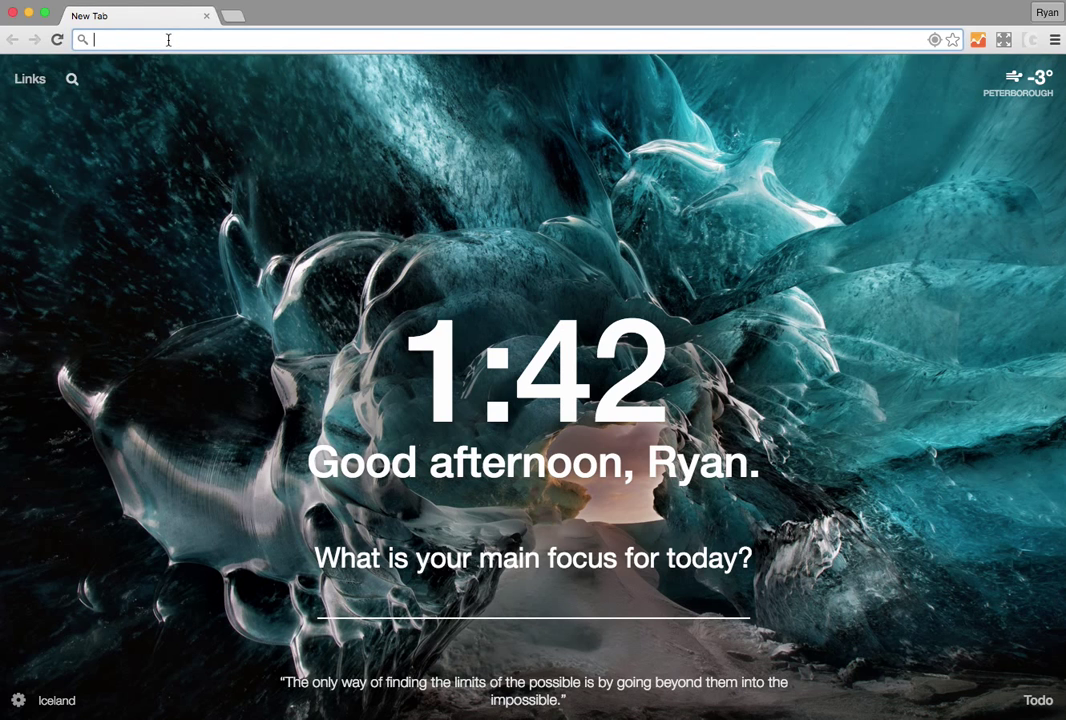
{"action": "type", "text": "ipaa"}
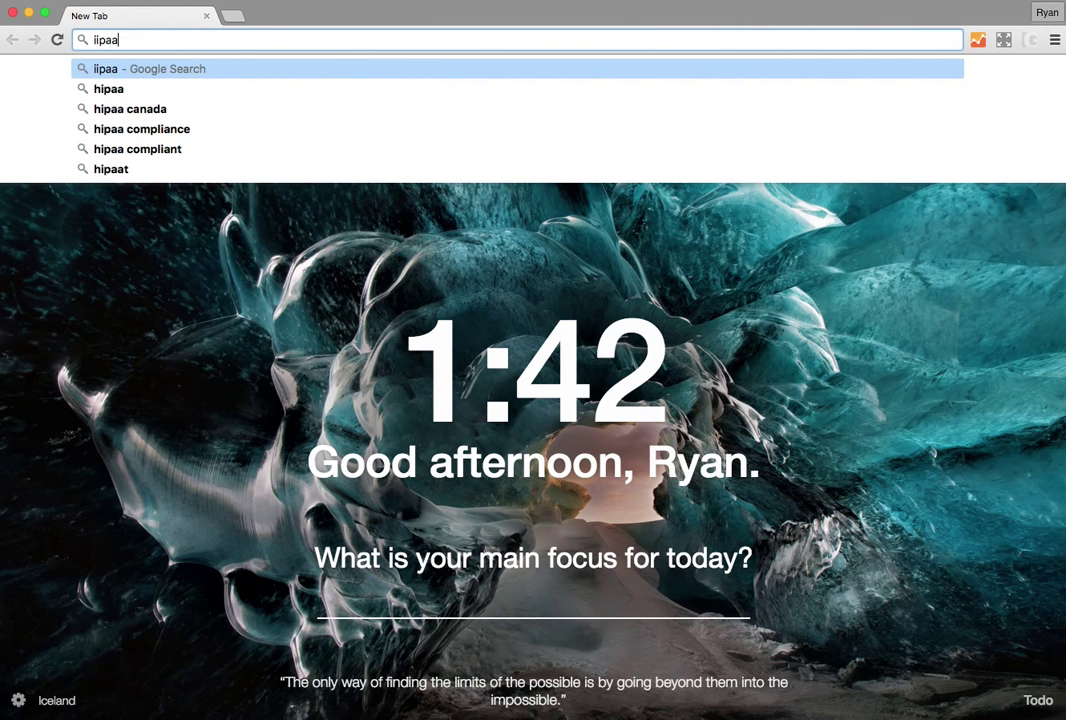
{"action": "key", "text": "BackSpace"}
{"action": "key", "text": "BackSpace"}
{"action": "key", "text": "BackSpace"}
{"action": "type", "text": "i"}
{"action": "key", "text": "BackSpace"}
{"action": "type", "text": "o"}
{"action": "key", "text": "BackSpace"}
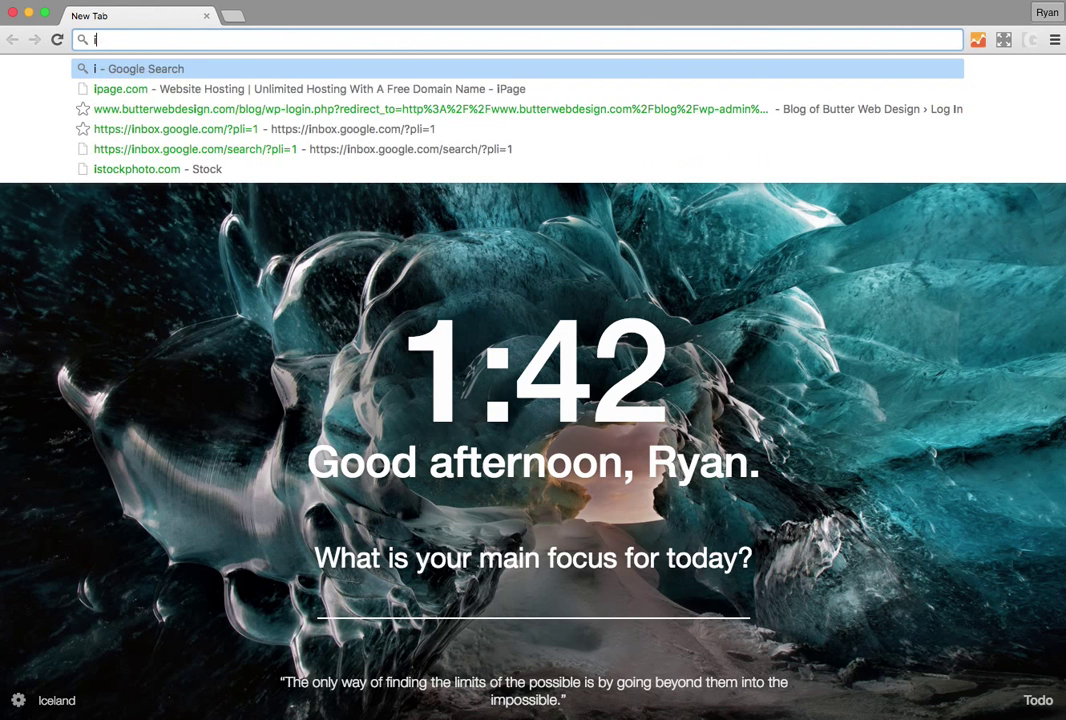
{"action": "type", "text": "page"}
{"action": "key", "text": "Return"}
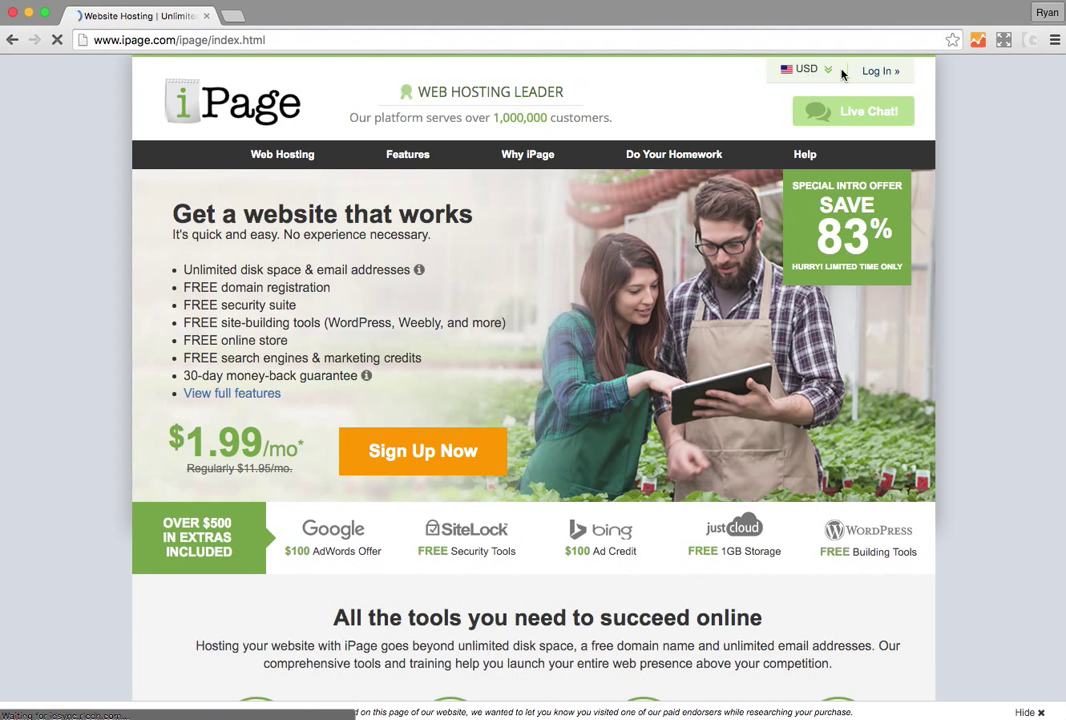
- Log in to the iPage customer account for tyes.ca by entering the account password
{"action": "left_click", "coordinate": [873, 74]}
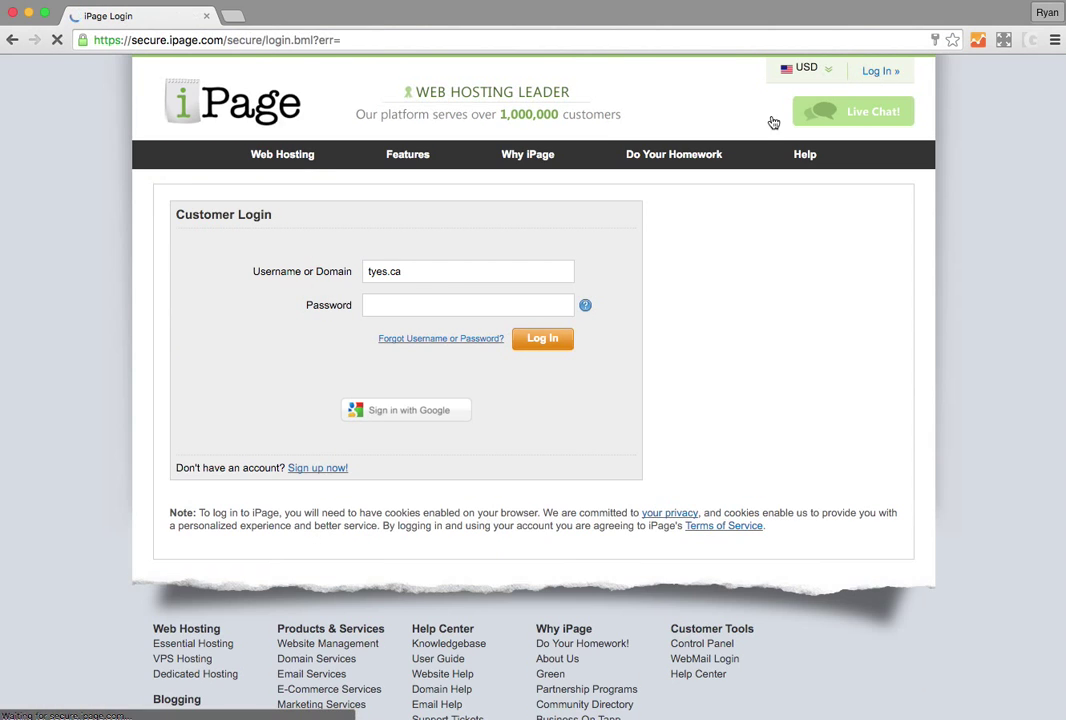
{"action": "left_click", "coordinate": [444, 301]}
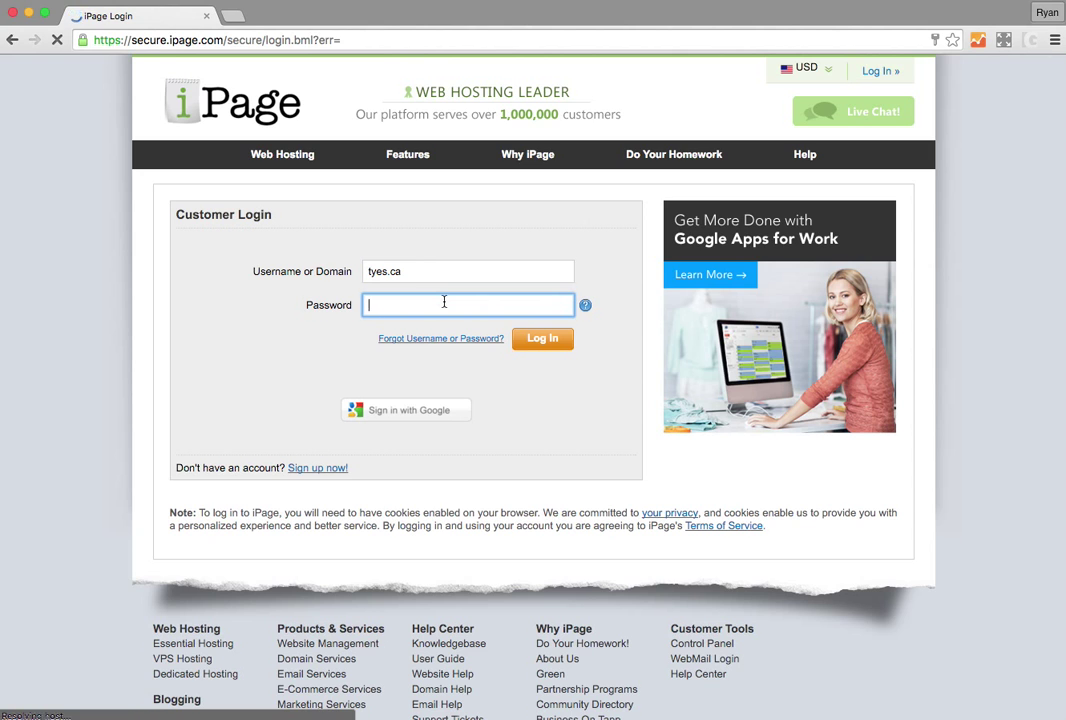
{"action": "type", "text": "••••••••••"}
{"action": "left_click", "coordinate": [537, 340]}
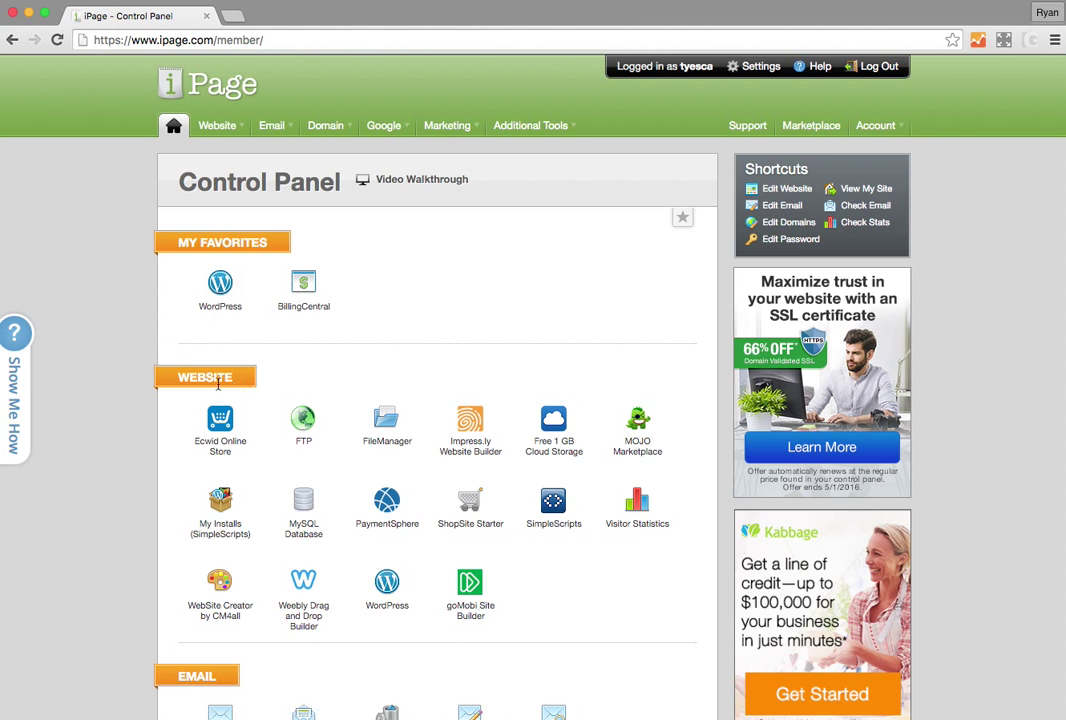
- Open WordPress from the control panel's Website tools and start the free do-it-yourself install
{"action": "left_click", "coordinate": [390, 594]}
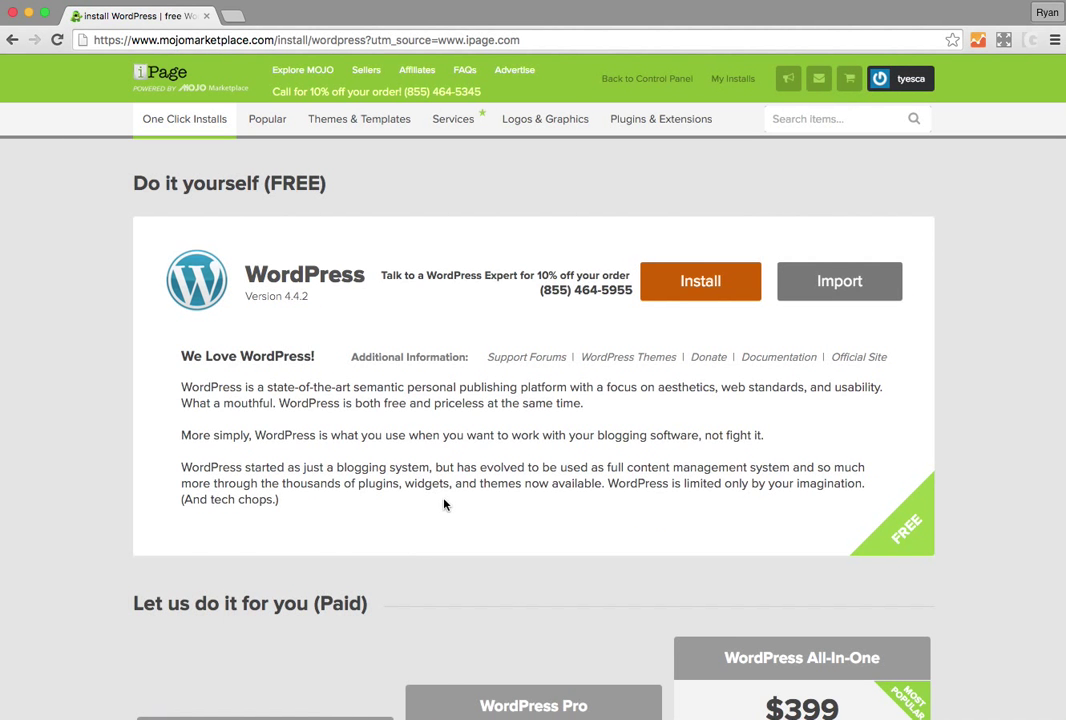
{"action": "left_click", "coordinate": [716, 296]}
{"action": "left_click", "coordinate": [700, 283]}
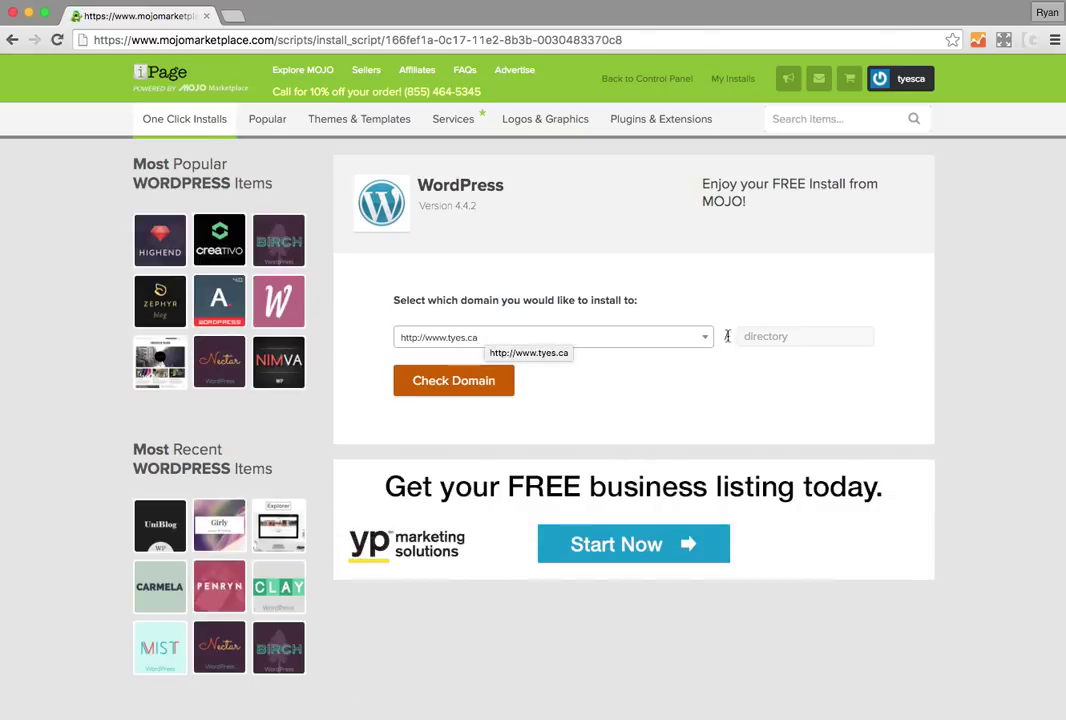
{"action": "left_click", "coordinate": [758, 340]}
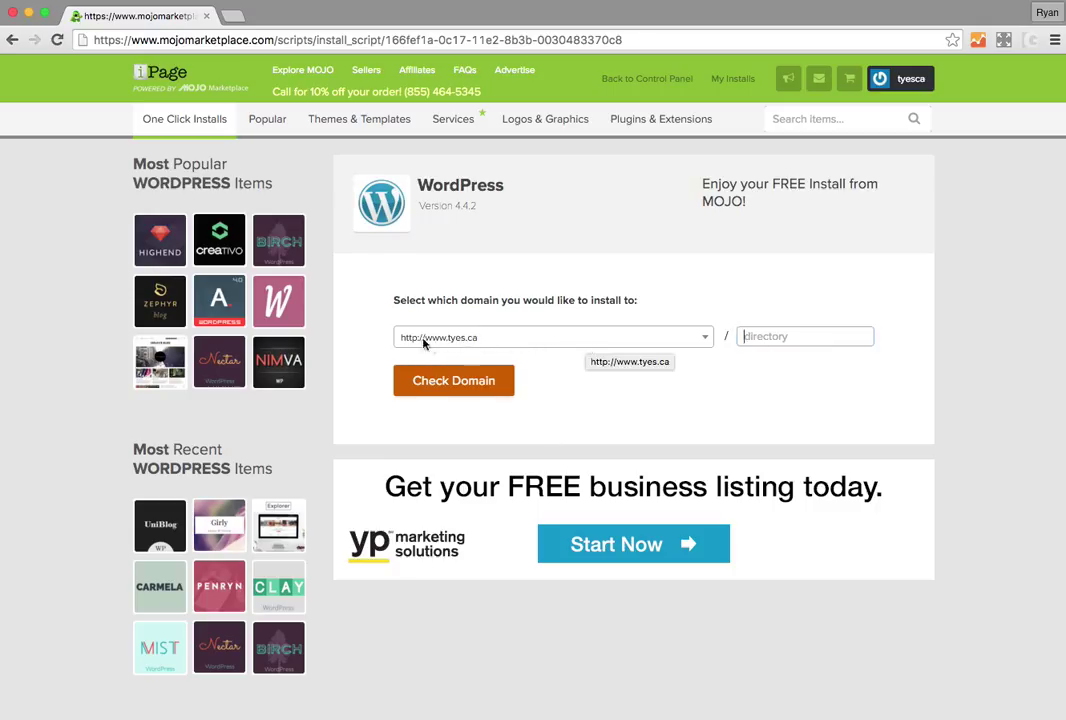
{"action": "left_click", "coordinate": [614, 409]}
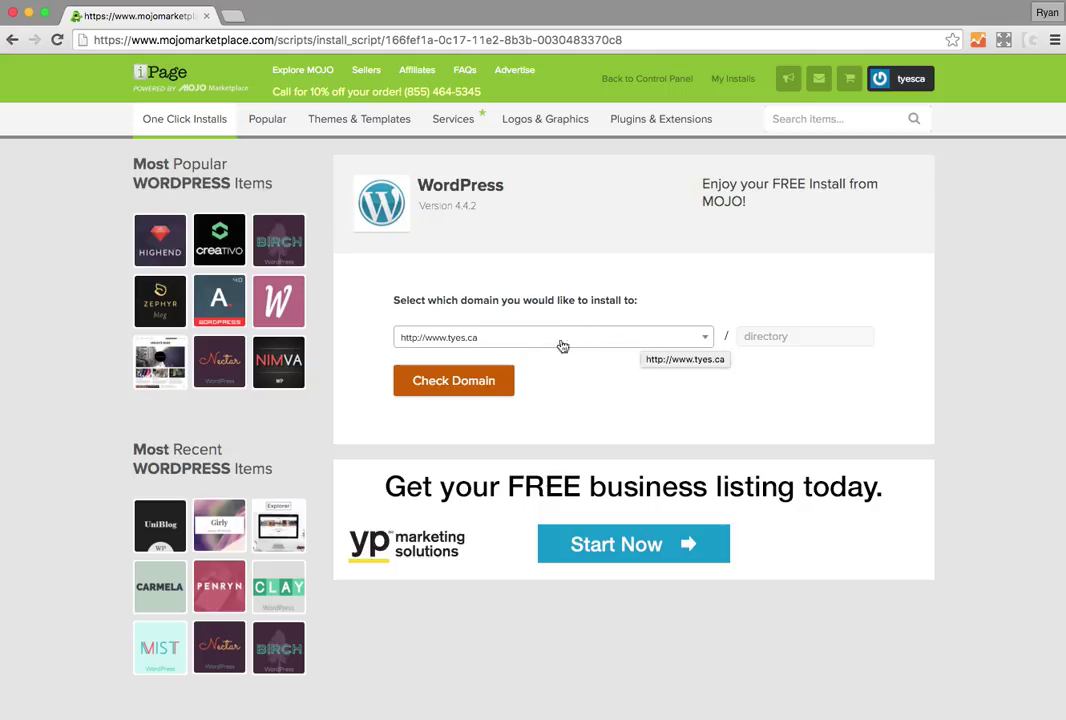
{"action": "left_click", "coordinate": [747, 339]}
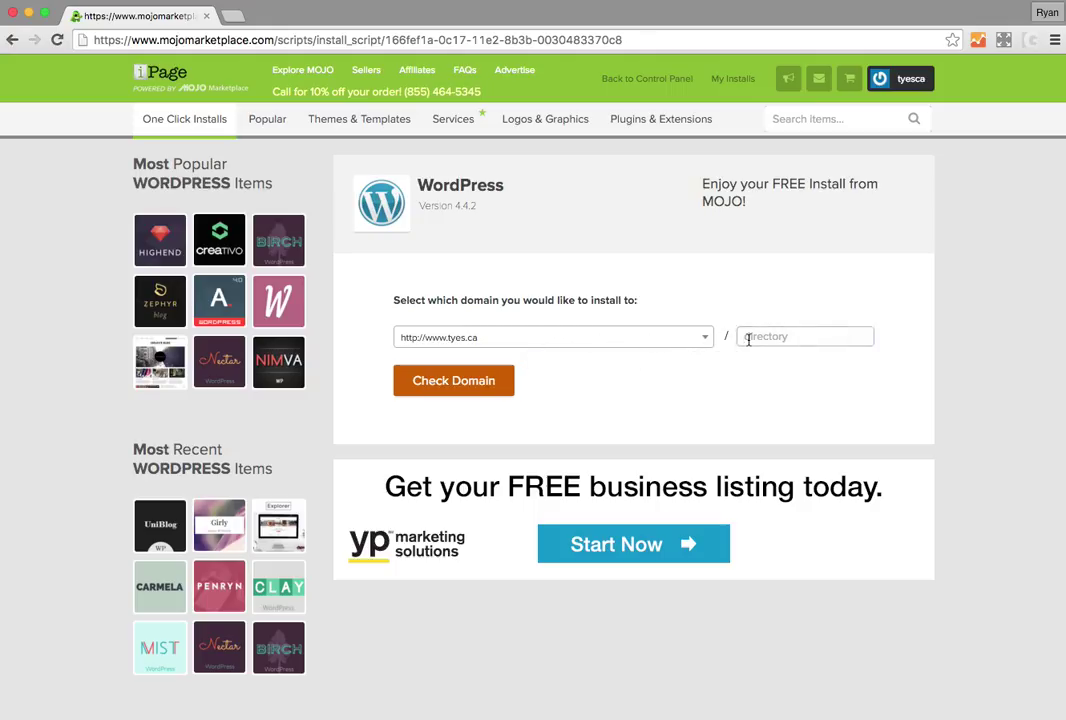
{"action": "type", "text": "blog"}
{"action": "key", "text": "BackSpace"}
{"action": "key", "text": "BackSpace"}
{"action": "key", "text": "BackSpace"}
{"action": "key", "text": "BackSpace"}
{"action": "left_click", "coordinate": [692, 395]}
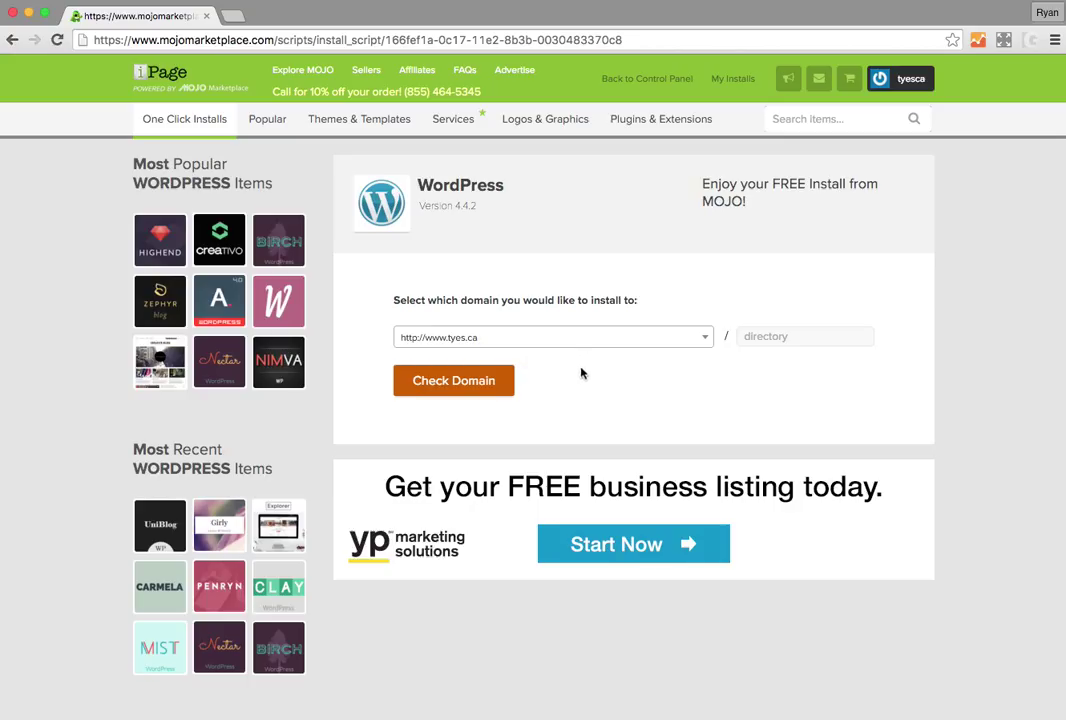
{"action": "left_click", "coordinate": [474, 391]}
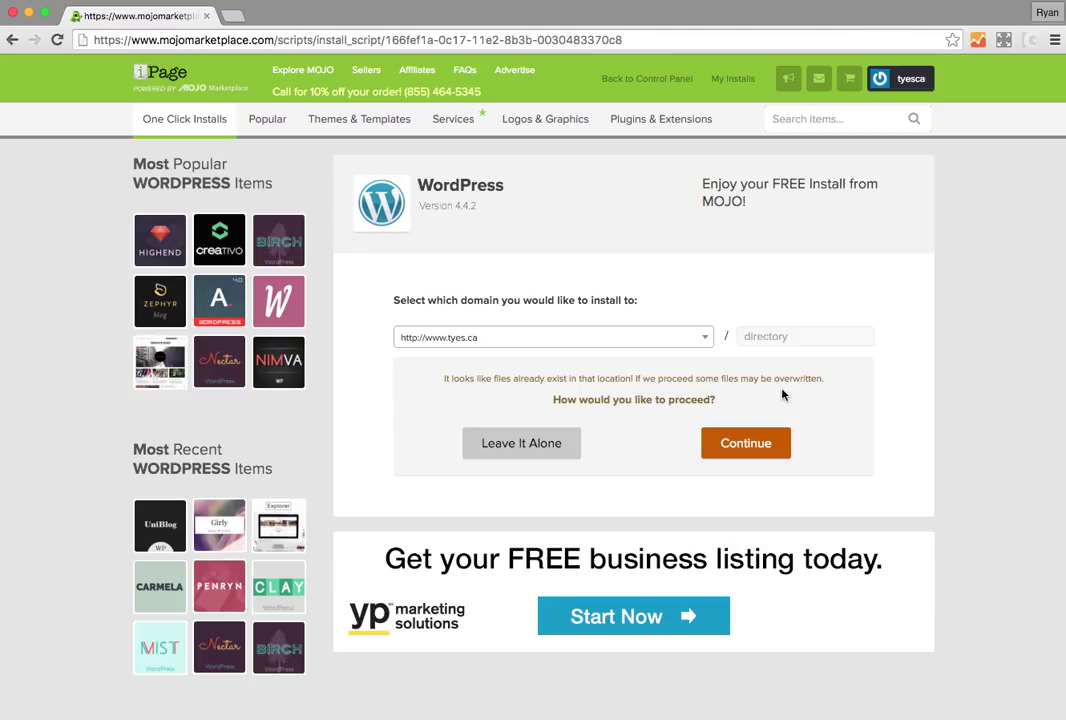
{"action": "left_click", "coordinate": [741, 446]}
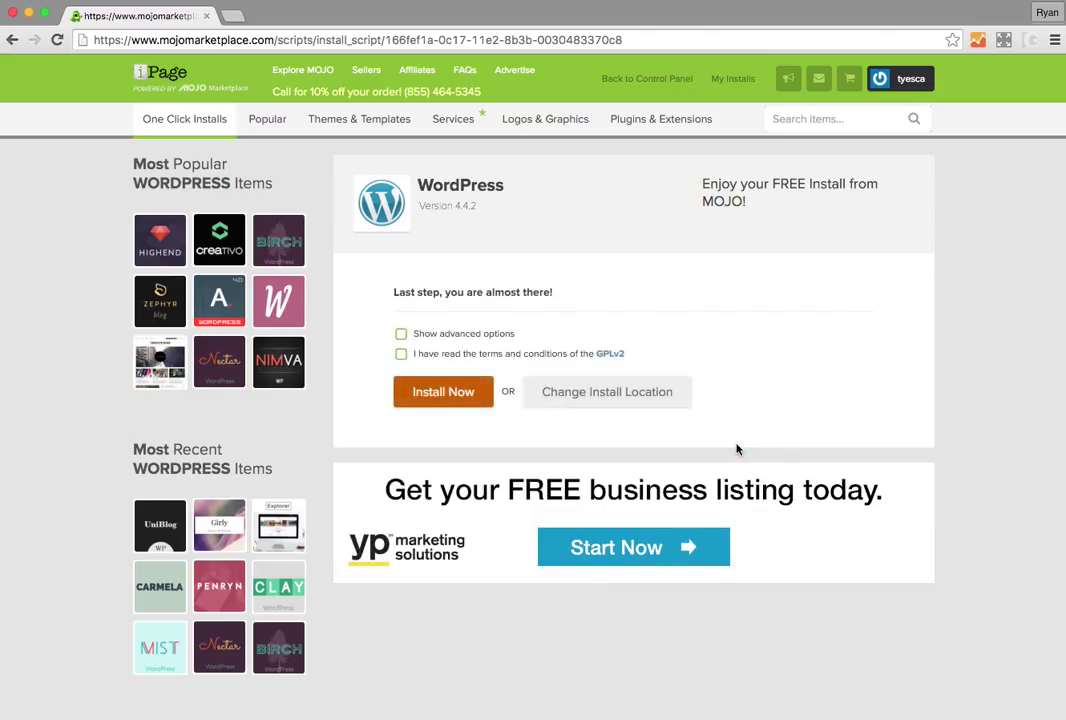
- Show the advanced options, accept the GPLv2 terms and start the WordPress installation
{"action": "left_click", "coordinate": [401, 334]}
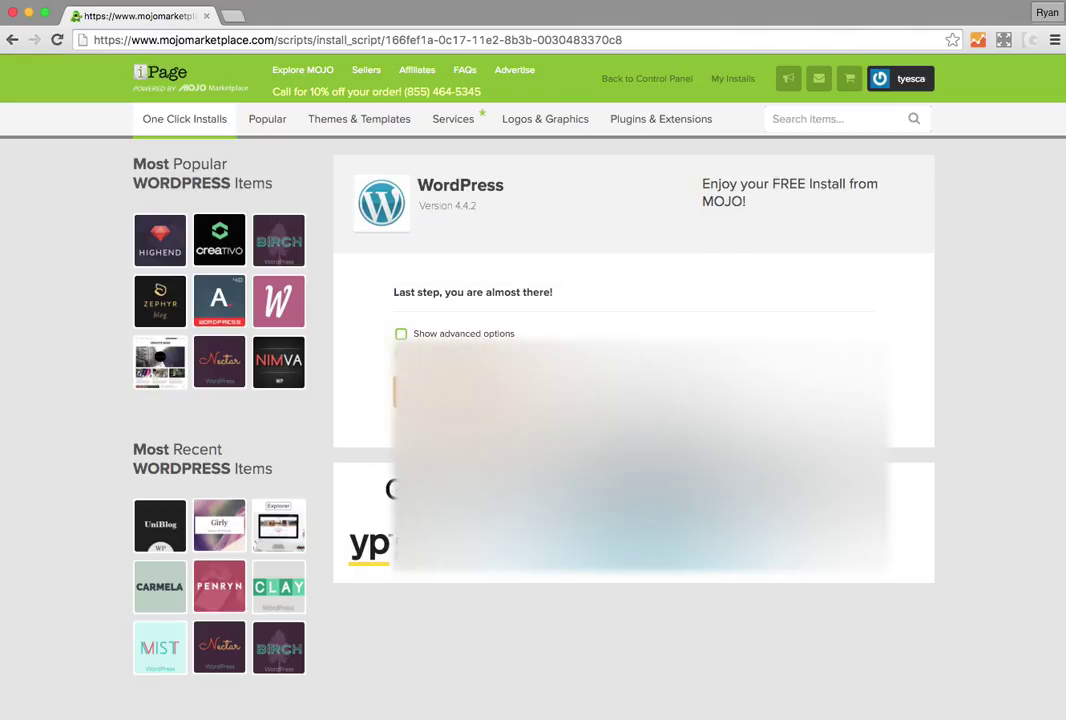
{"action": "left_click", "coordinate": [401, 334]}
{"action": "scroll", "coordinate": [405, 450], "scroll_direction": "down", "scroll_amount": 3}
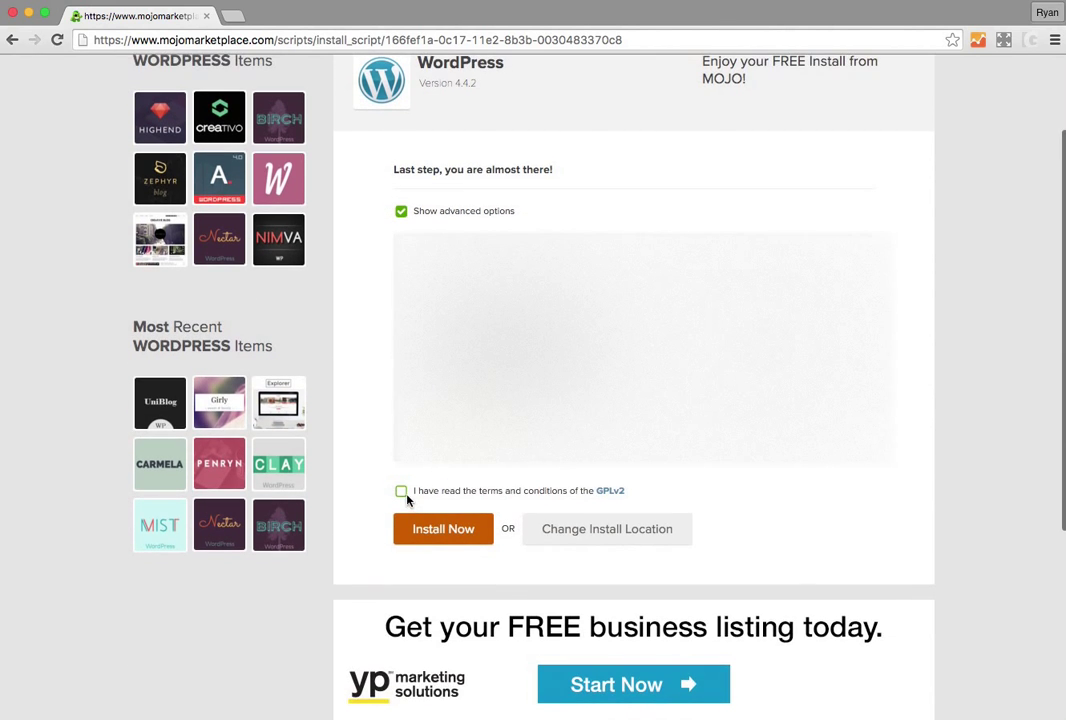
{"action": "left_click", "coordinate": [401, 492]}
{"action": "scroll", "coordinate": [401, 480], "scroll_direction": "down", "scroll_amount": 1}
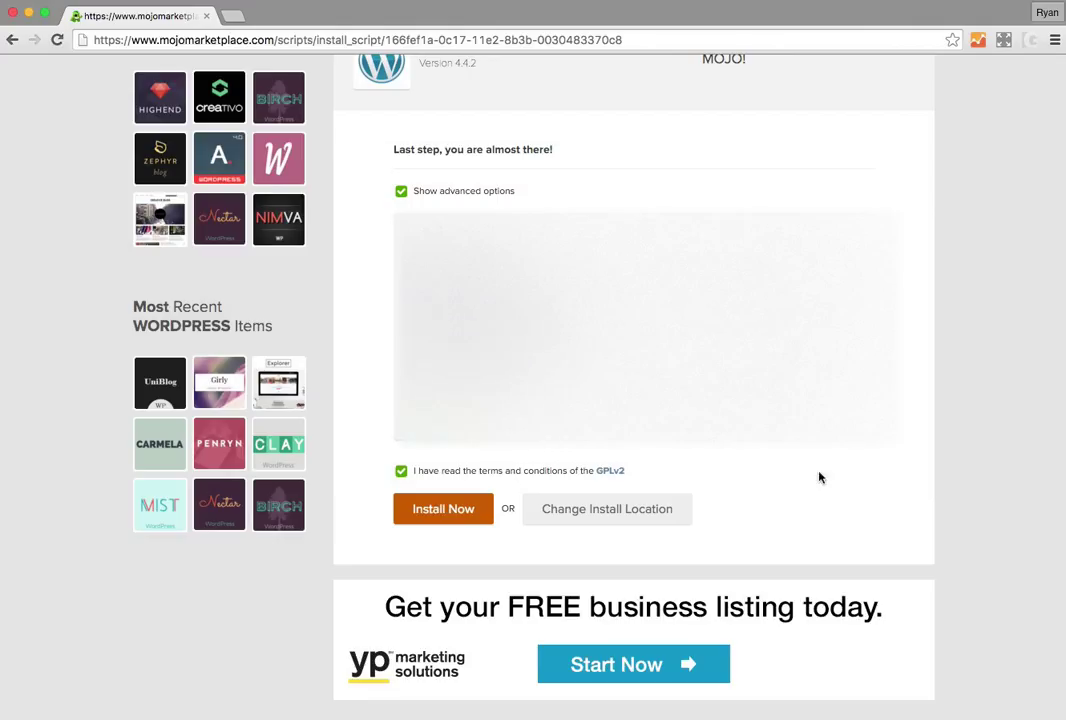
{"action": "left_click", "coordinate": [459, 514]}
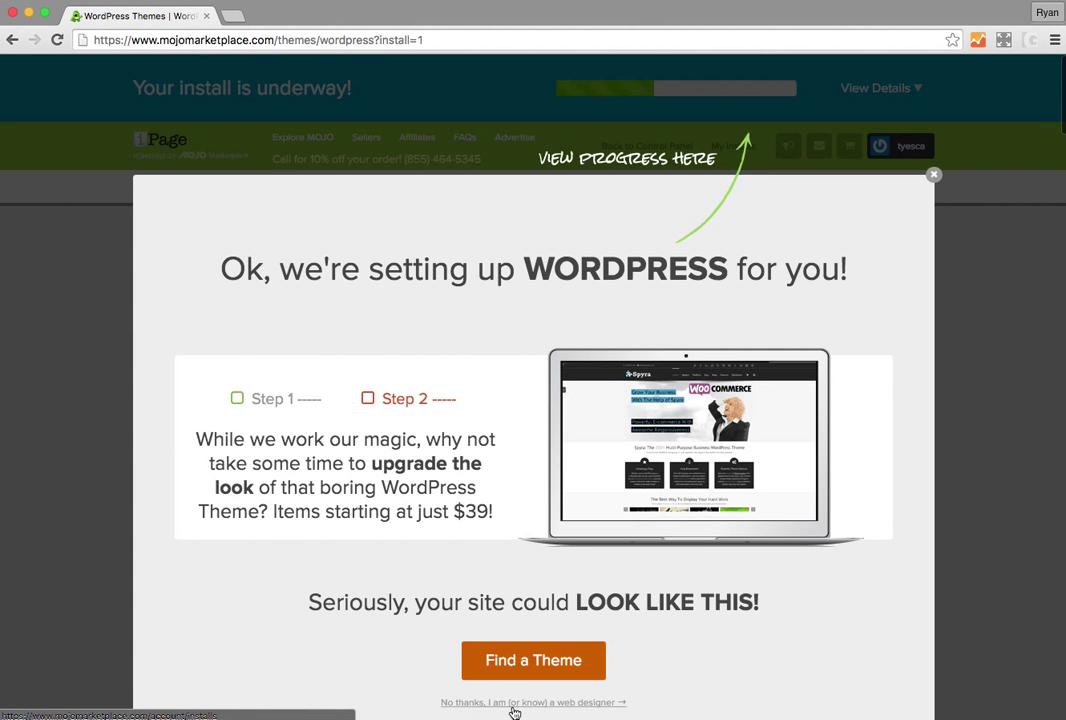
- Dismiss the theme offer and open the finished WordPress install's credentials to review its URLs, username and password
{"action": "left_click", "coordinate": [601, 705]}
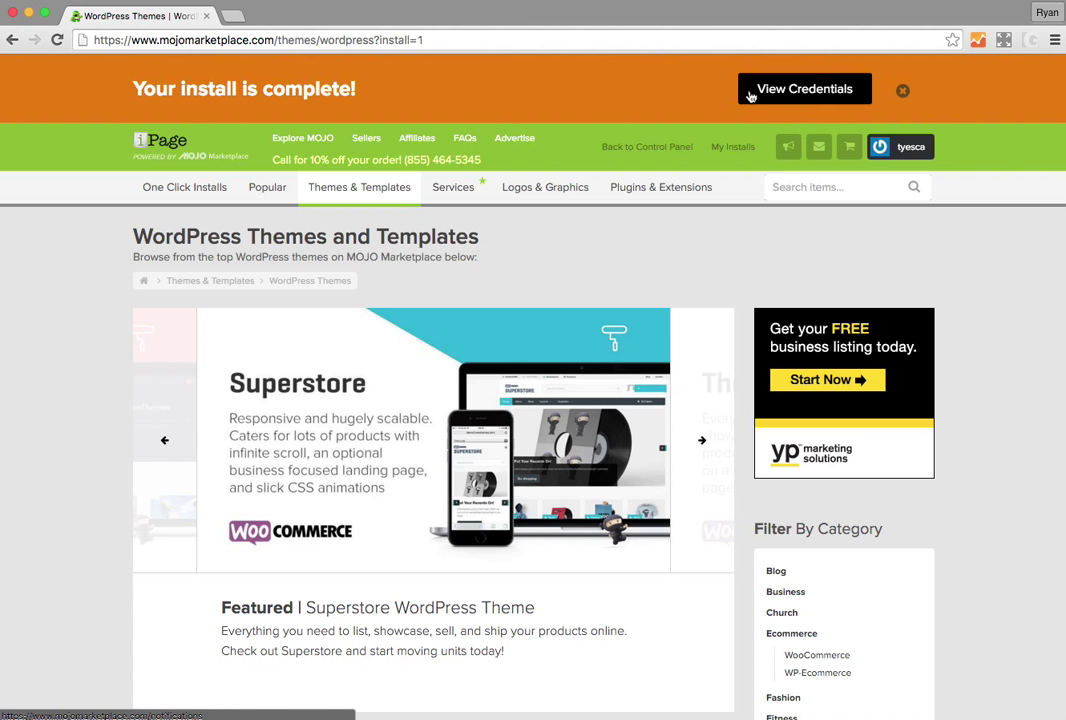
{"action": "left_click", "coordinate": [813, 90]}
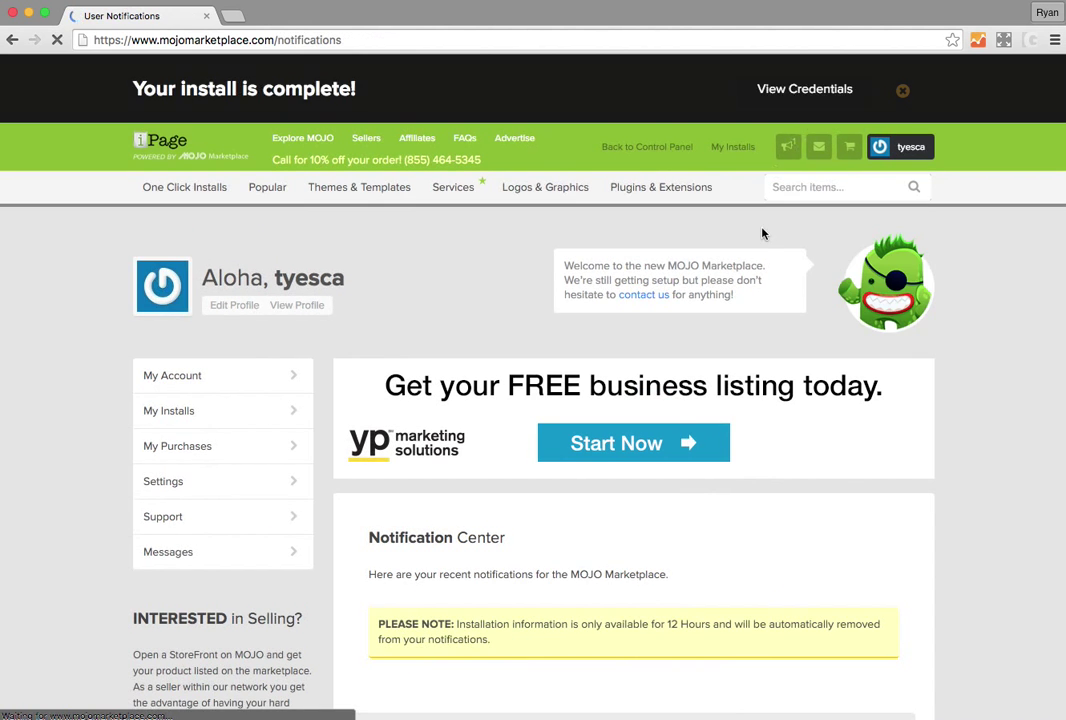
{"action": "scroll", "coordinate": [854, 459], "scroll_direction": "down", "scroll_amount": 3}
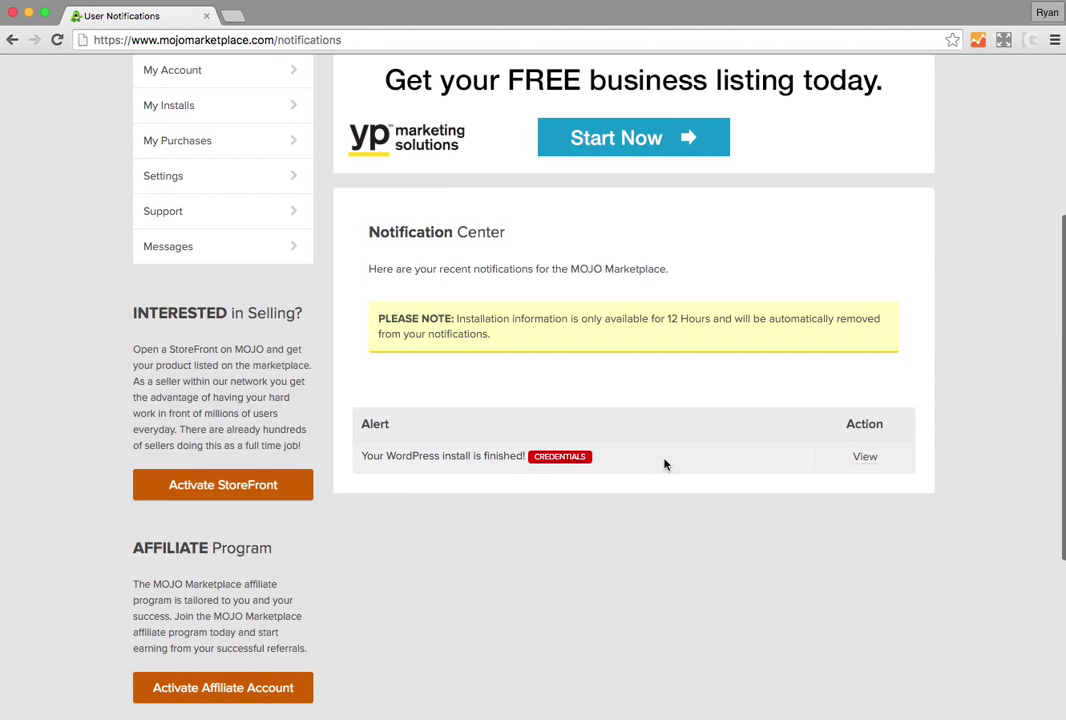
{"action": "left_click", "coordinate": [869, 462]}
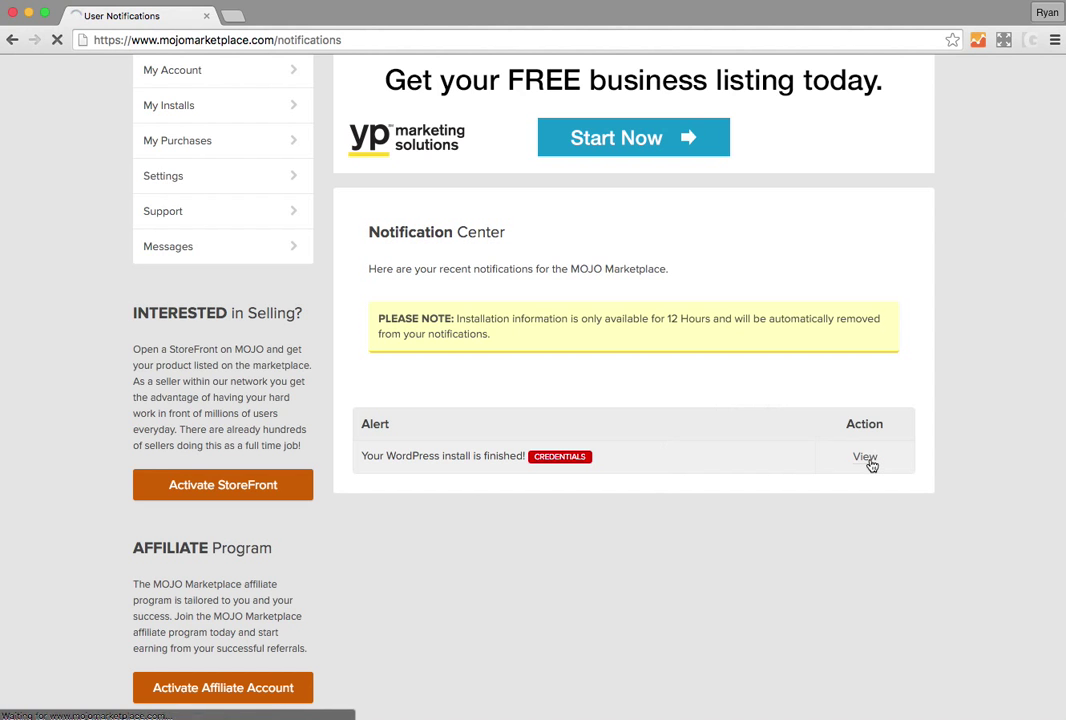
{"action": "scroll", "coordinate": [804, 466], "scroll_direction": "down", "scroll_amount": 5}
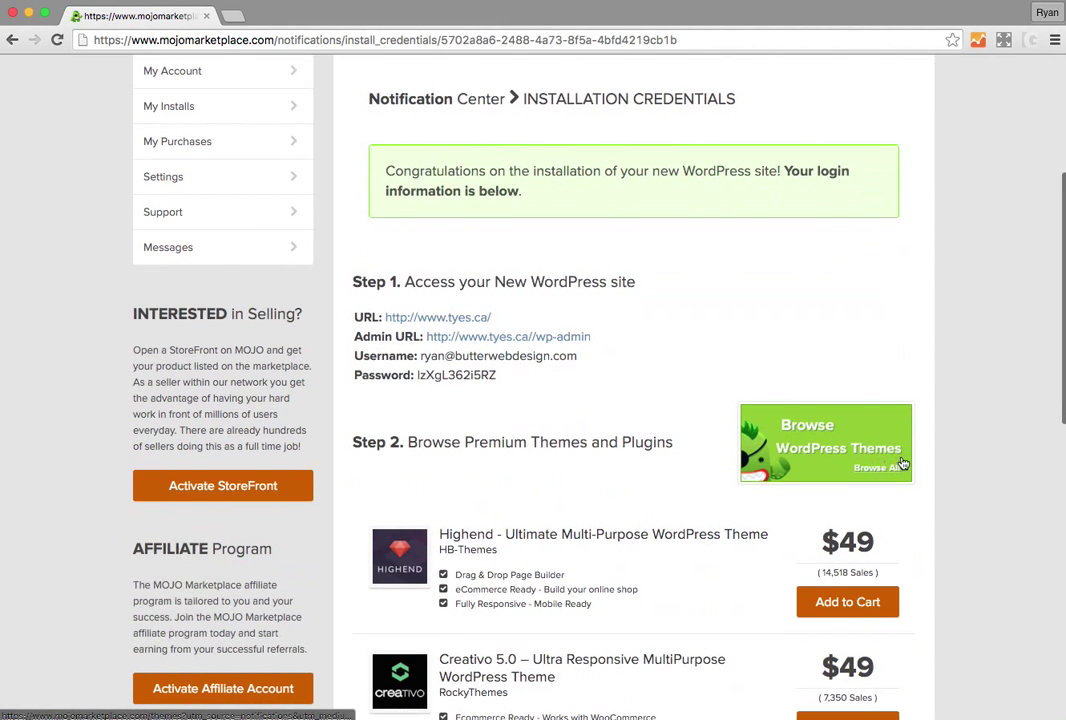
{"action": "scroll", "coordinate": [520, 383], "scroll_direction": "up", "scroll_amount": 2}
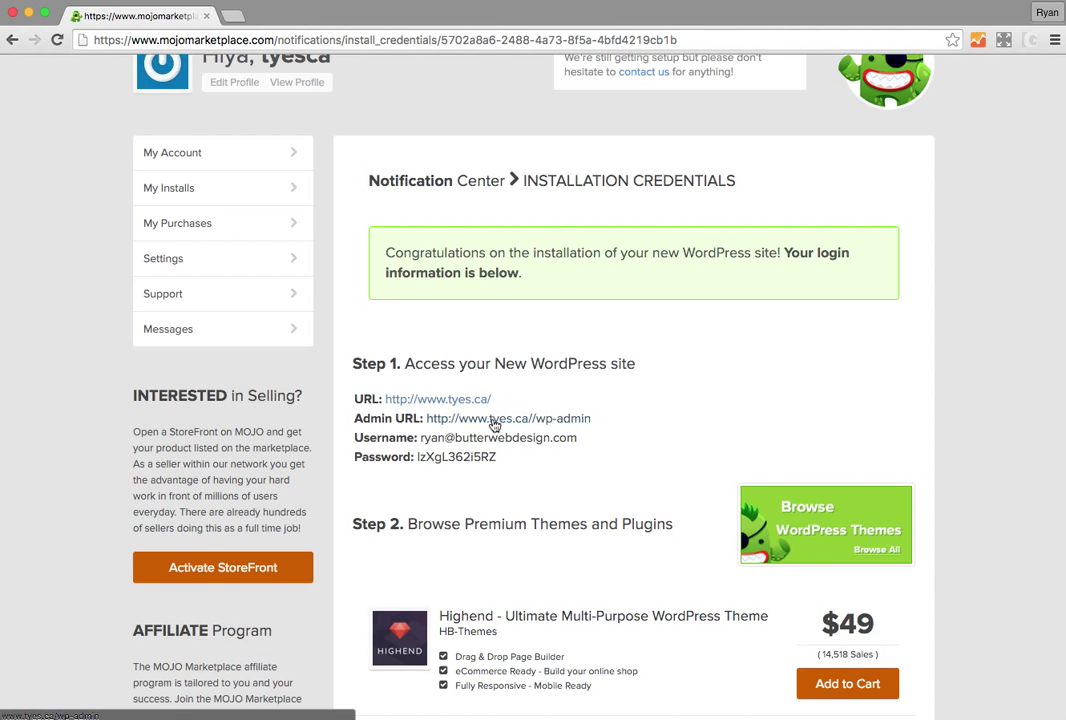
{"action": "left_click_drag", "start_coordinate": [514, 463], "coordinate": [352, 397]}
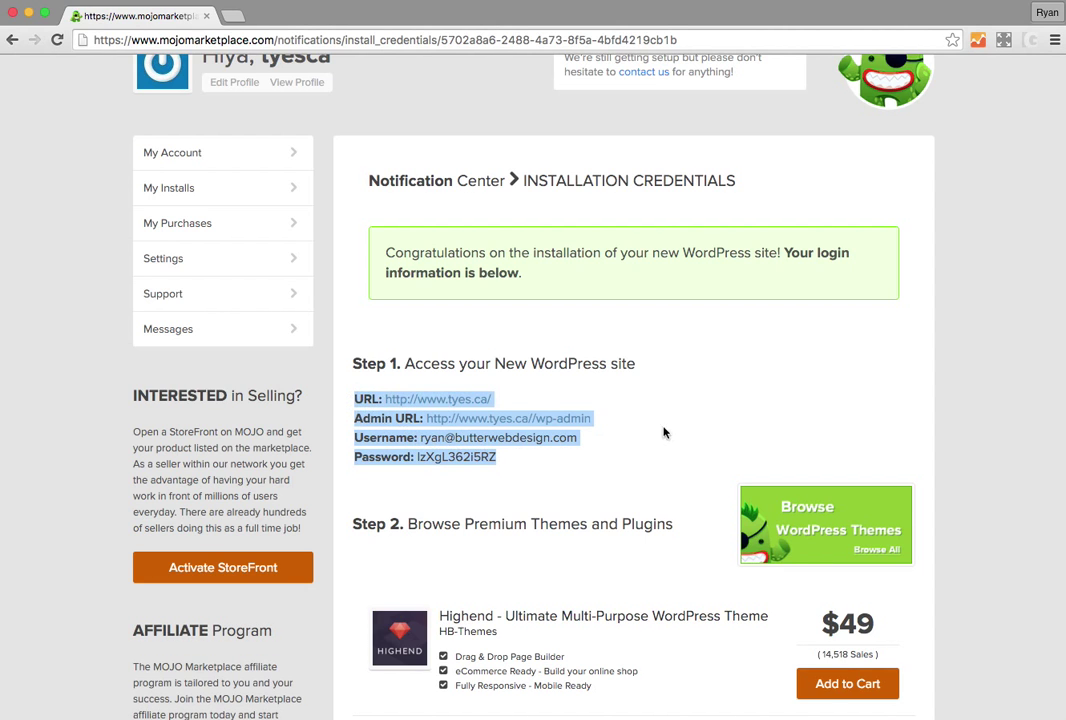
{"action": "left_click", "coordinate": [520, 468]}
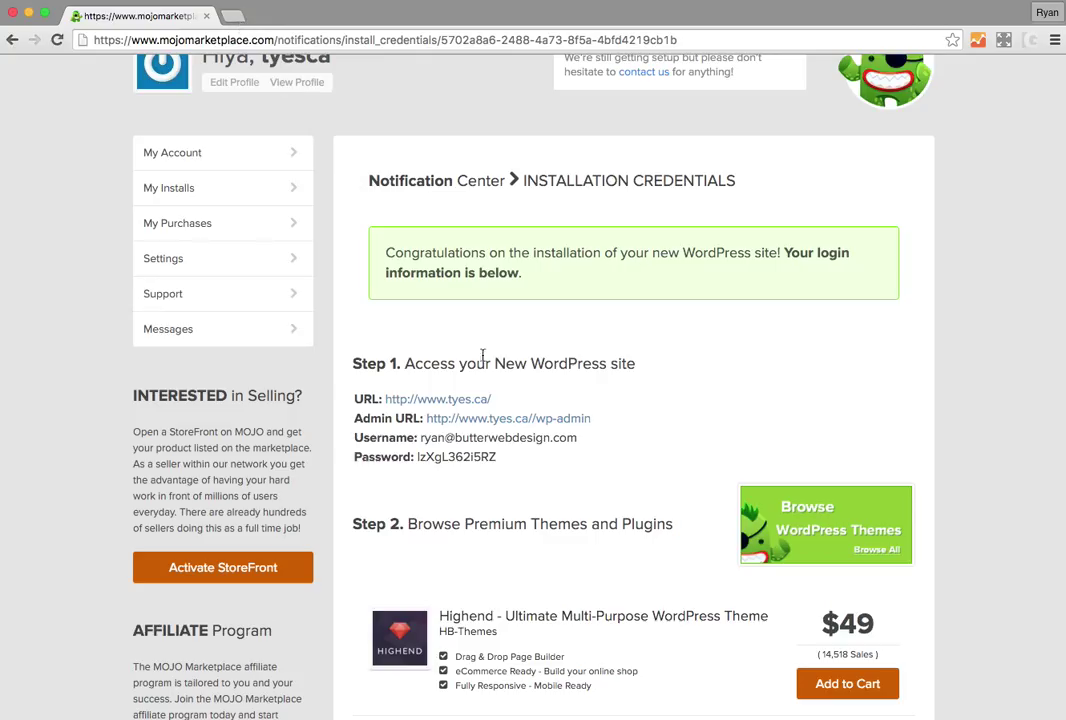
- Open the new site's Admin URL from the installation credentials in a new tab
{"action": "right_click", "coordinate": [502, 422]}
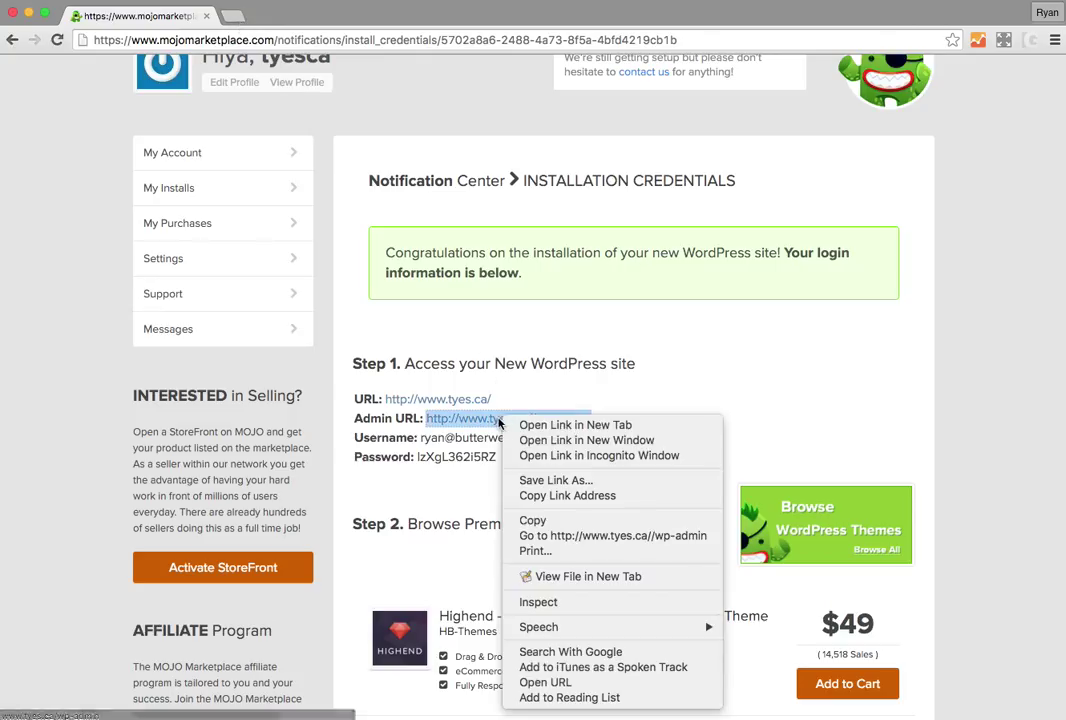
{"action": "left_click", "coordinate": [828, 400]}
{"action": "right_click", "coordinate": [487, 421]}
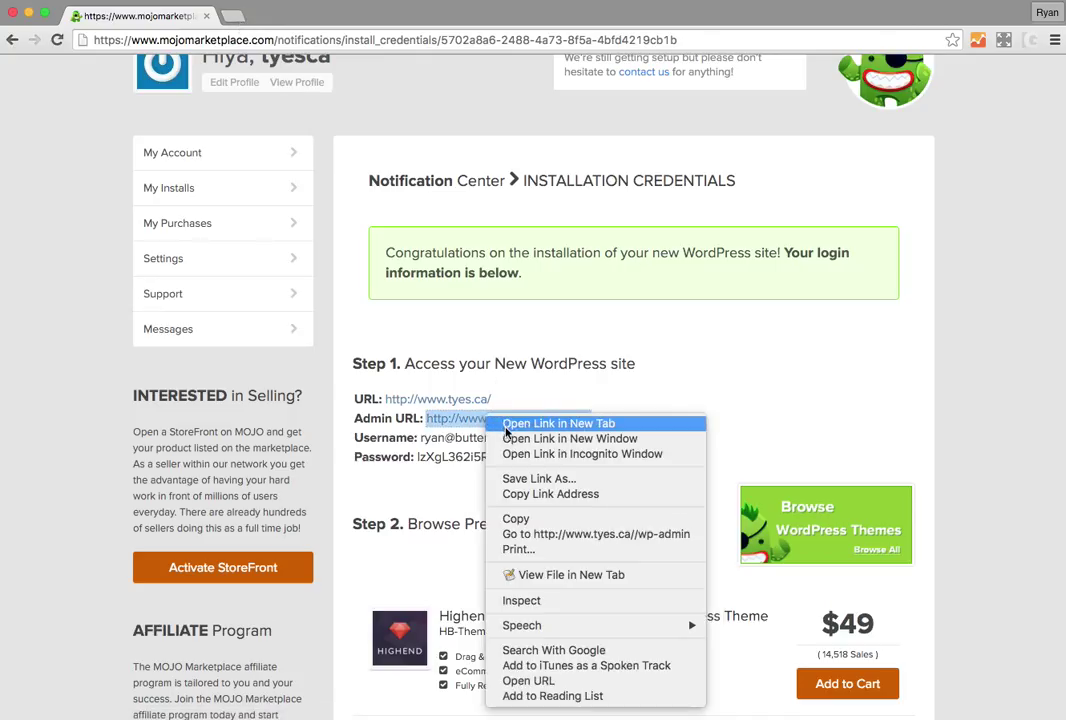
{"action": "left_click", "coordinate": [547, 431]}
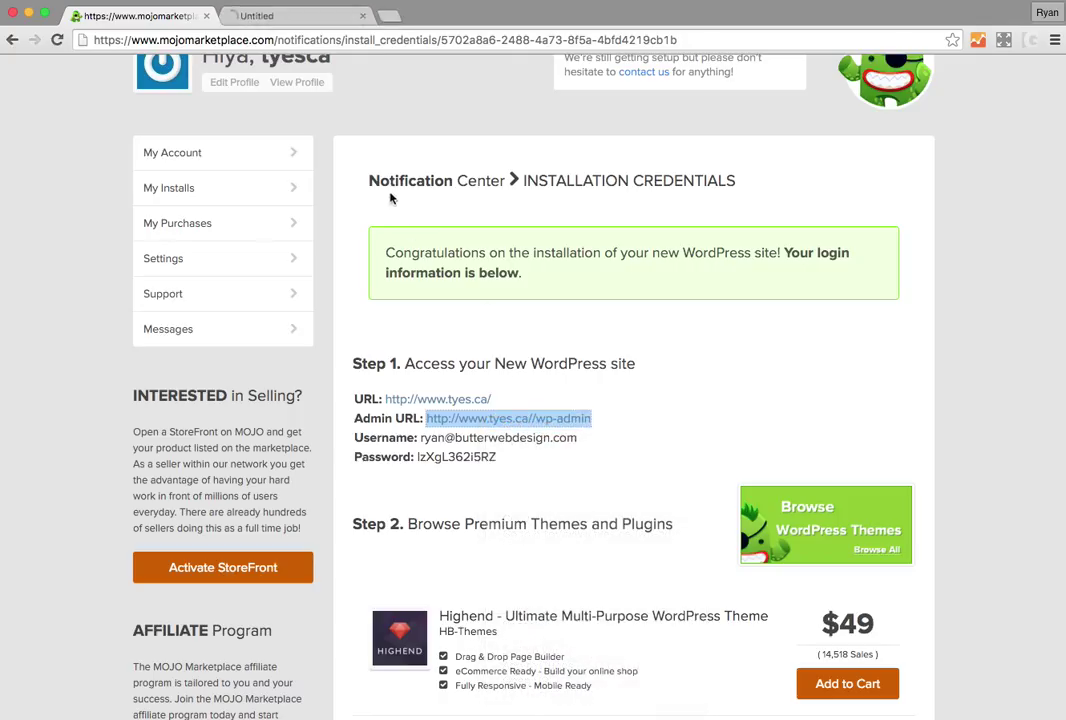
{"action": "left_click", "coordinate": [557, 500]}
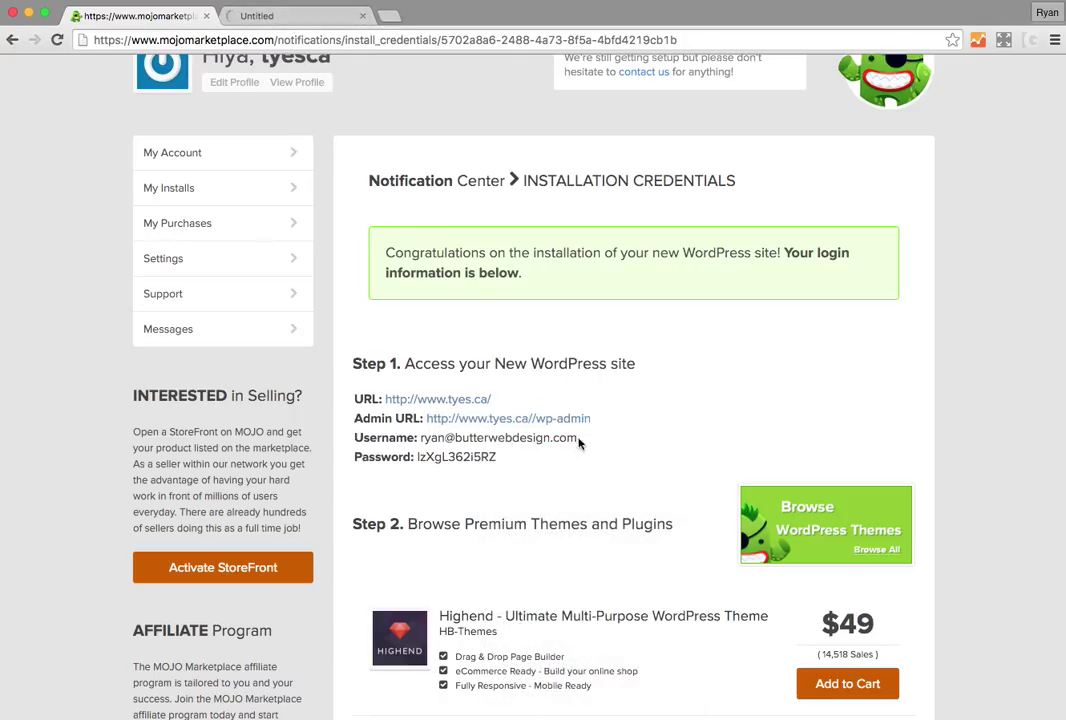
- Copy the username from the installation credentials into the WordPress login form
{"action": "left_click_drag", "start_coordinate": [578, 438], "coordinate": [420, 438]}
{"action": "key", "text": "super+c"}
{"action": "left_click", "coordinate": [290, 17]}
{"action": "key", "text": "super+v"}
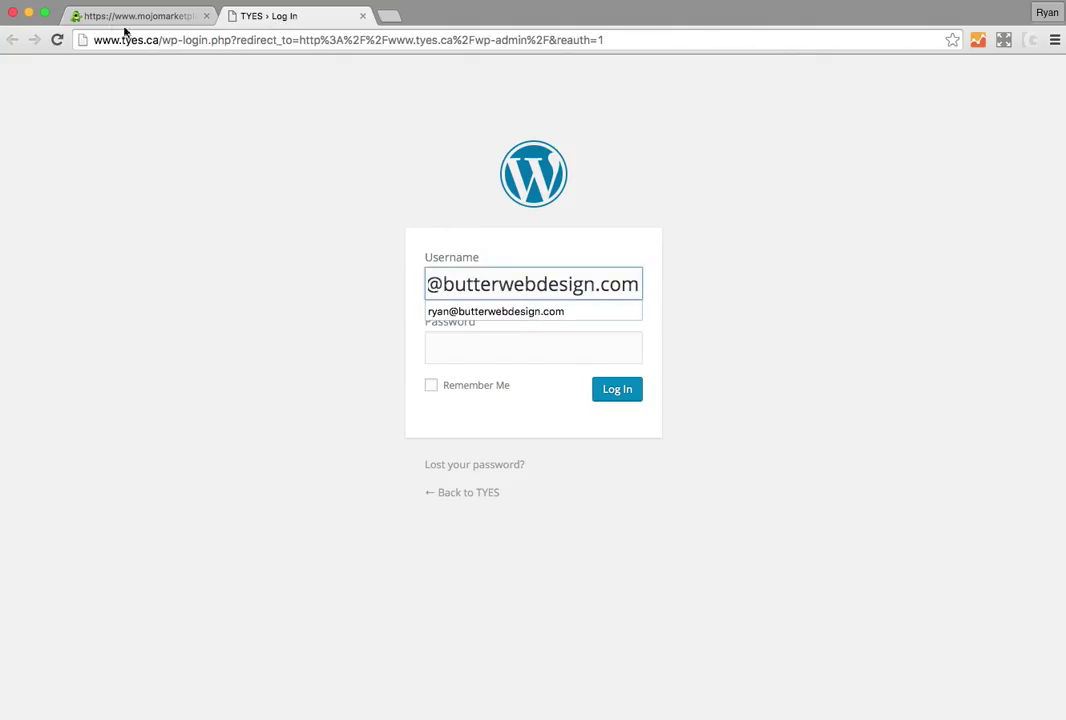
- Copy the password from the installation credentials into the Password field and log in to WordPress
{"action": "left_click", "coordinate": [125, 18]}
{"action": "left_click", "coordinate": [497, 458]}
{"action": "left_click_drag", "start_coordinate": [497, 458], "coordinate": [414, 459]}
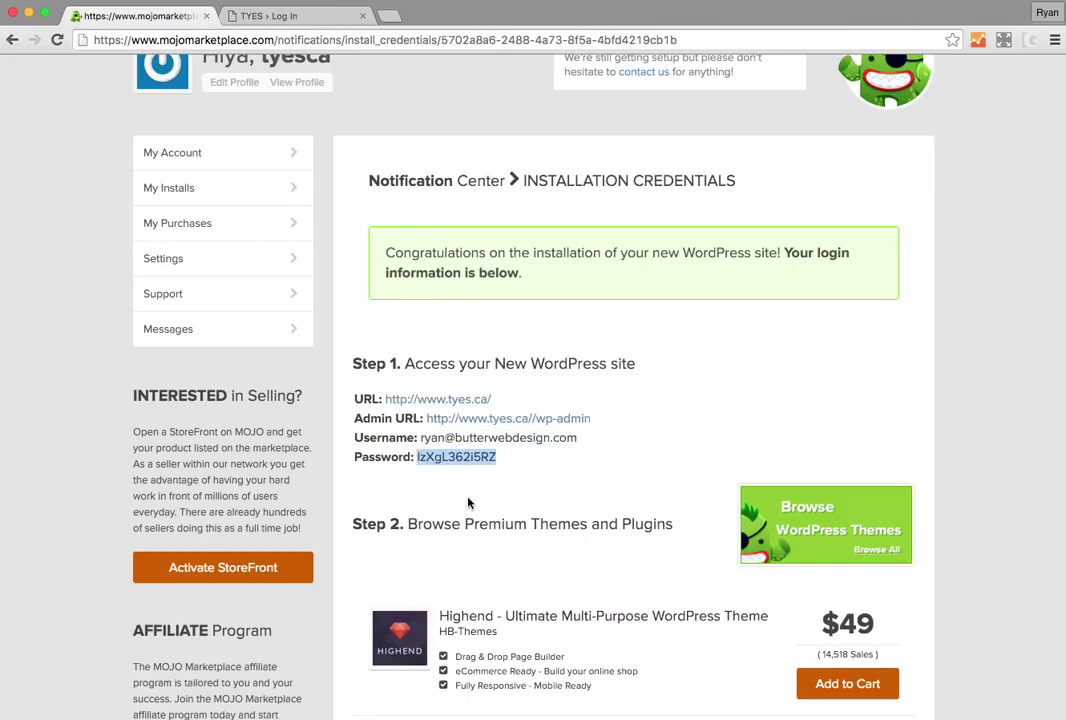
{"action": "left_click", "coordinate": [285, 17]}
{"action": "left_click", "coordinate": [476, 354]}
{"action": "key", "text": "super+v"}
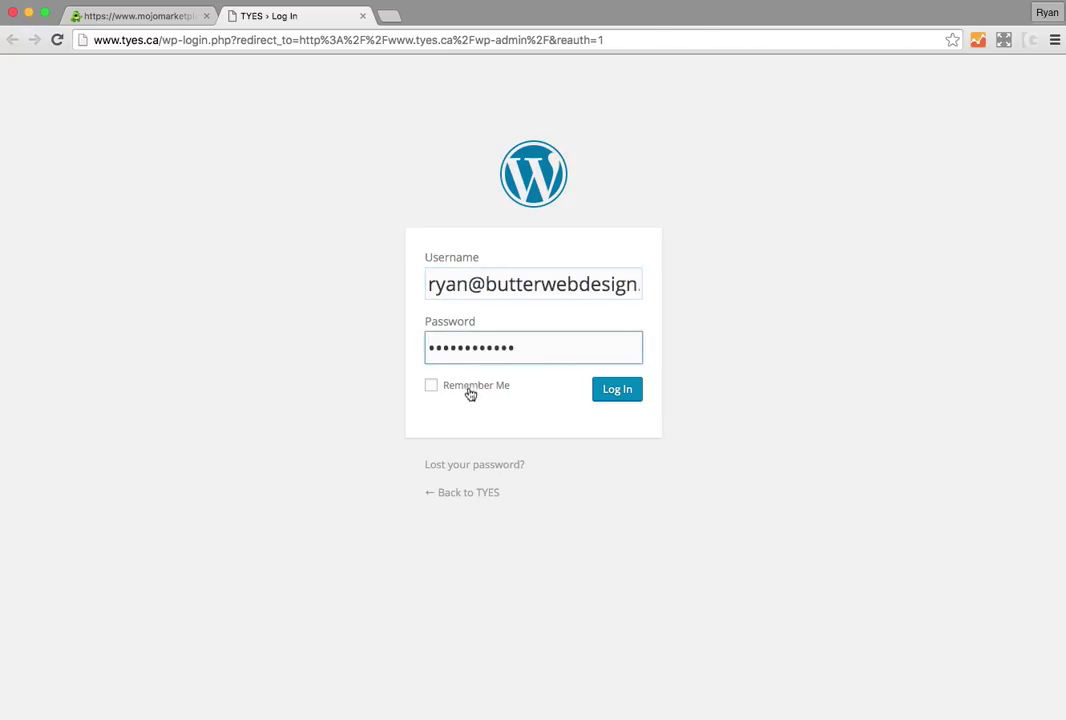
{"action": "left_click", "coordinate": [624, 395]}
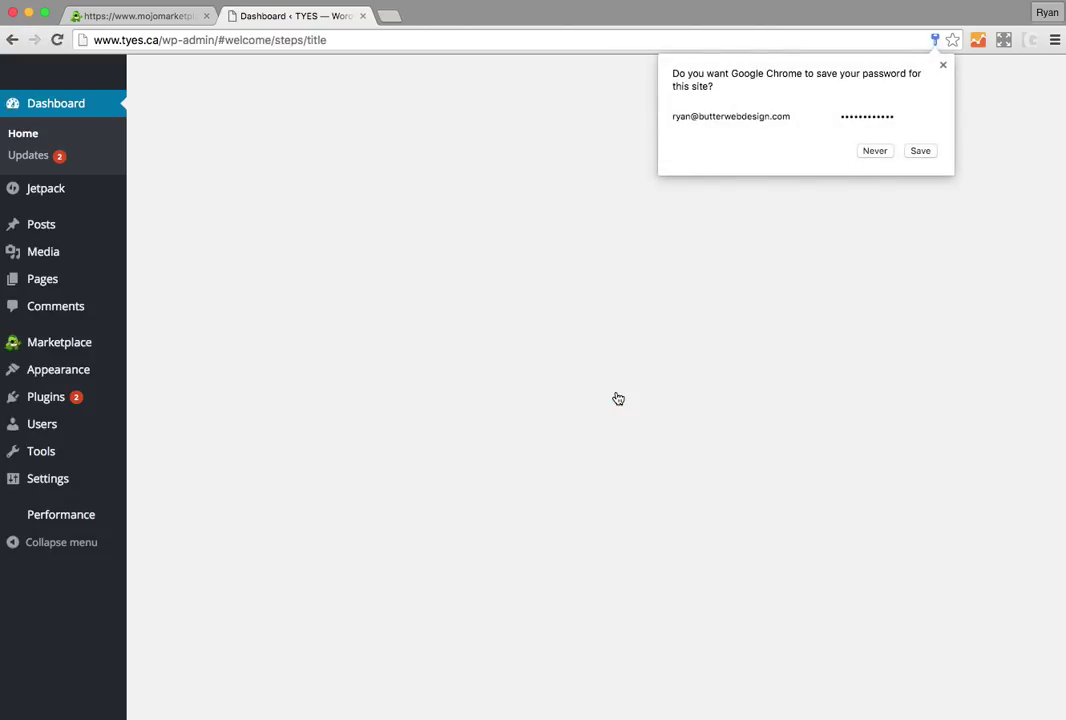
- Decline saving the password for this site and reload the WordPress dashboard page
{"action": "left_click", "coordinate": [874, 151]}
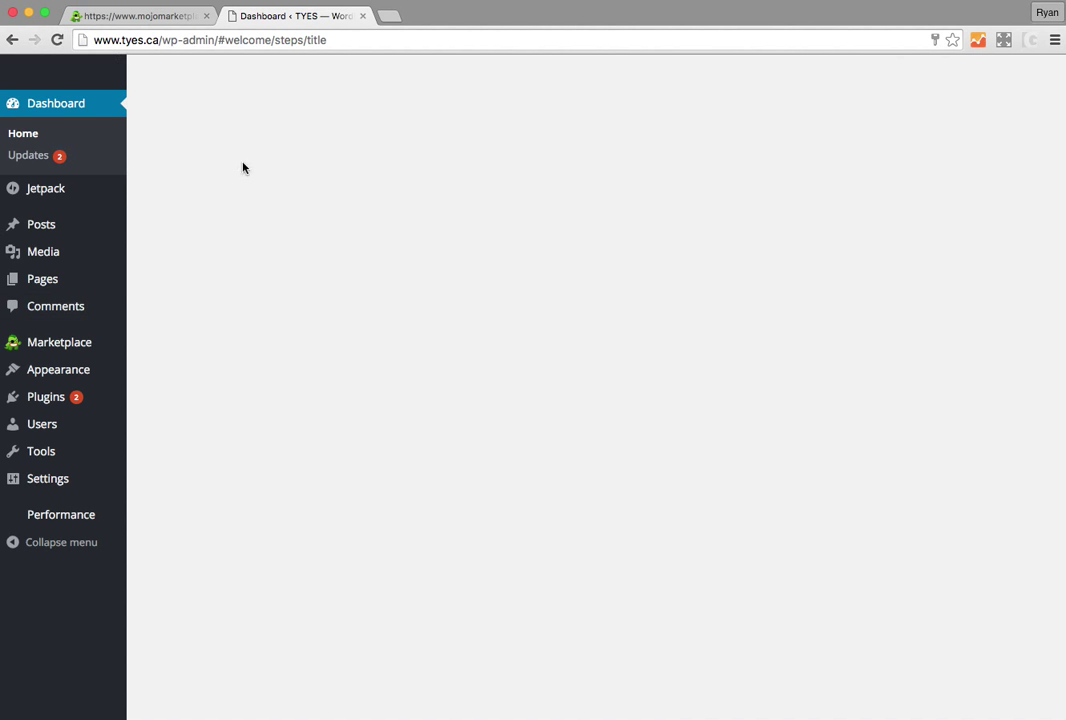
{"action": "left_click", "coordinate": [57, 40]}
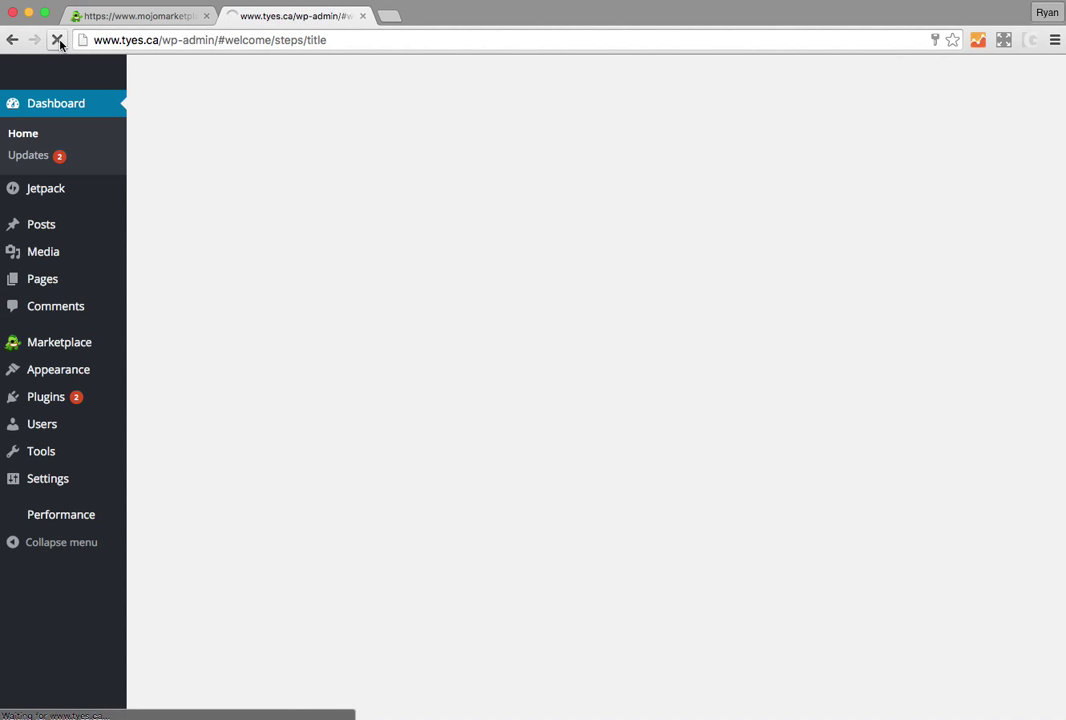